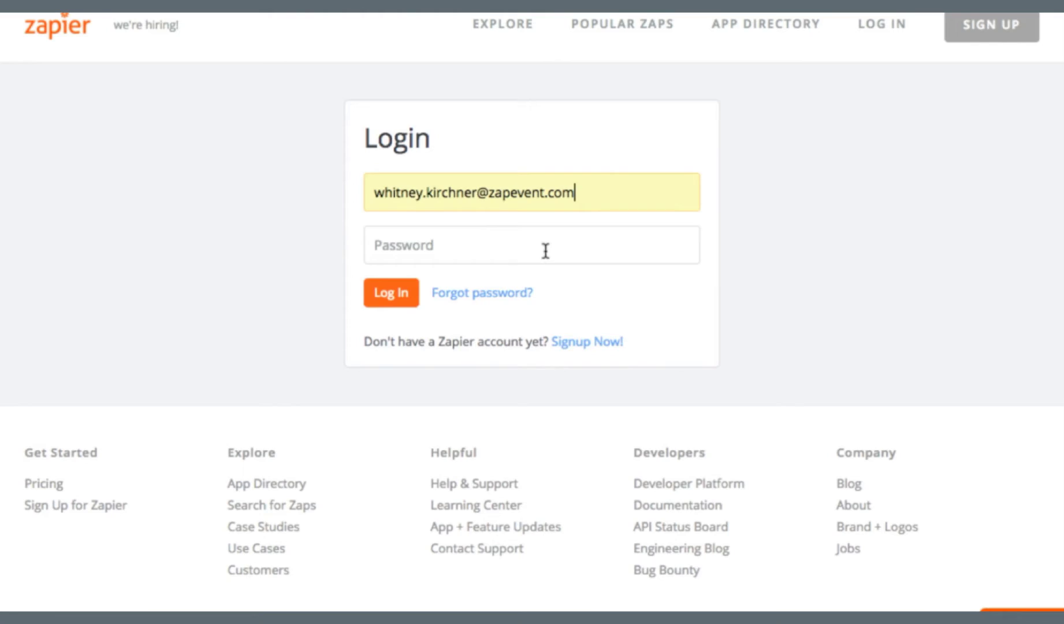
# Log in to Zapier with the account password and start making a new Zap.
pyautogui.click(544, 250)
pyautogui.write('••••••••••')
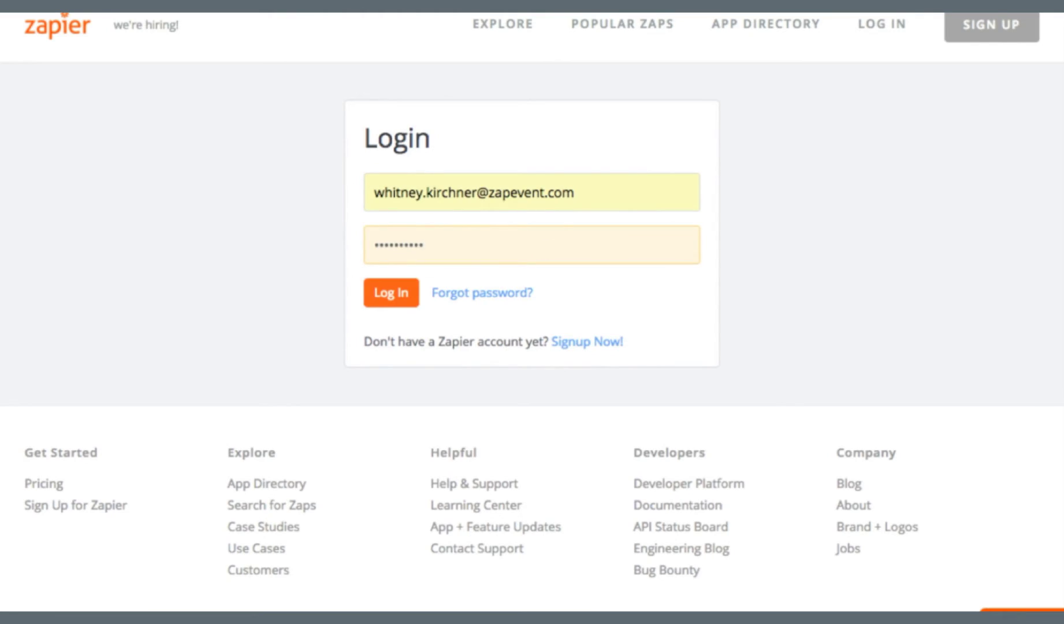
pyautogui.press('Return')
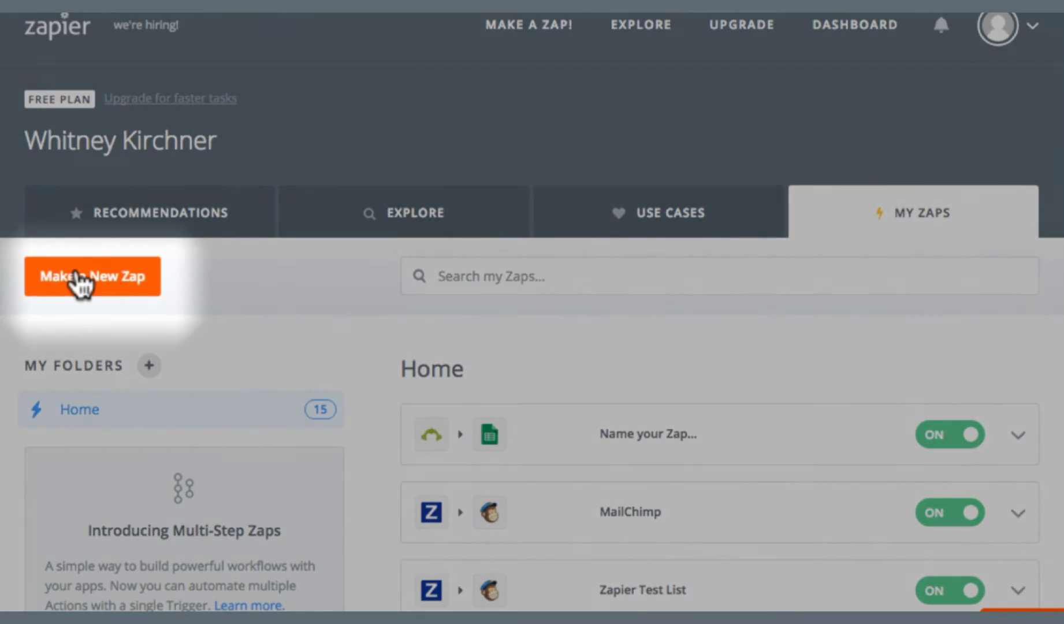
pyautogui.click(81, 280)
# Name the Zap 'MailChimp Marketing List' and use ZapEvent's New Participant trigger.
pyautogui.write('MailChi')
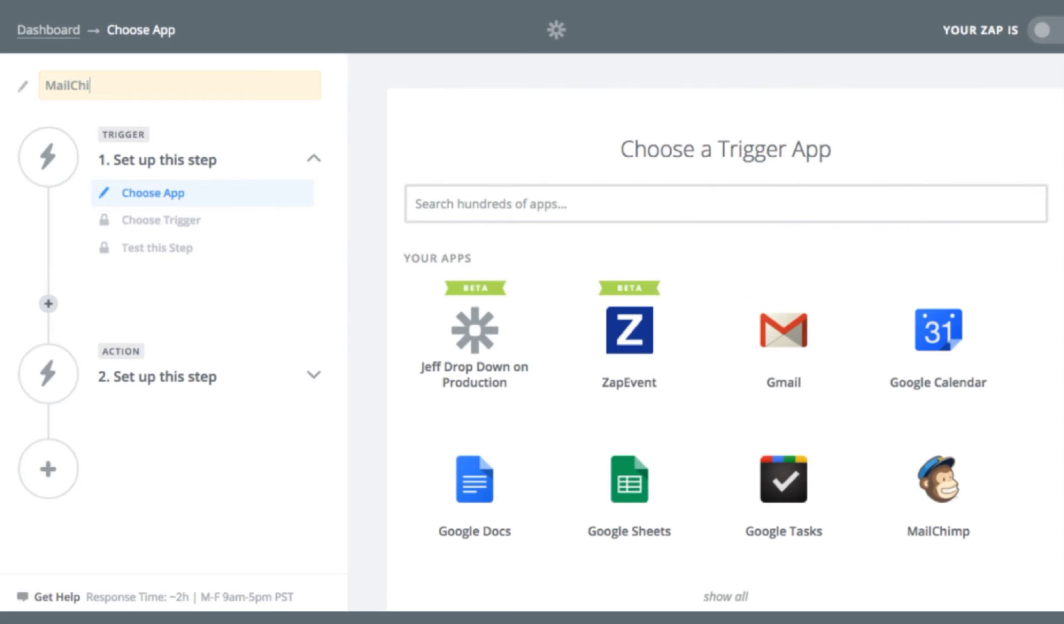
pyautogui.write('mp Marketing List')
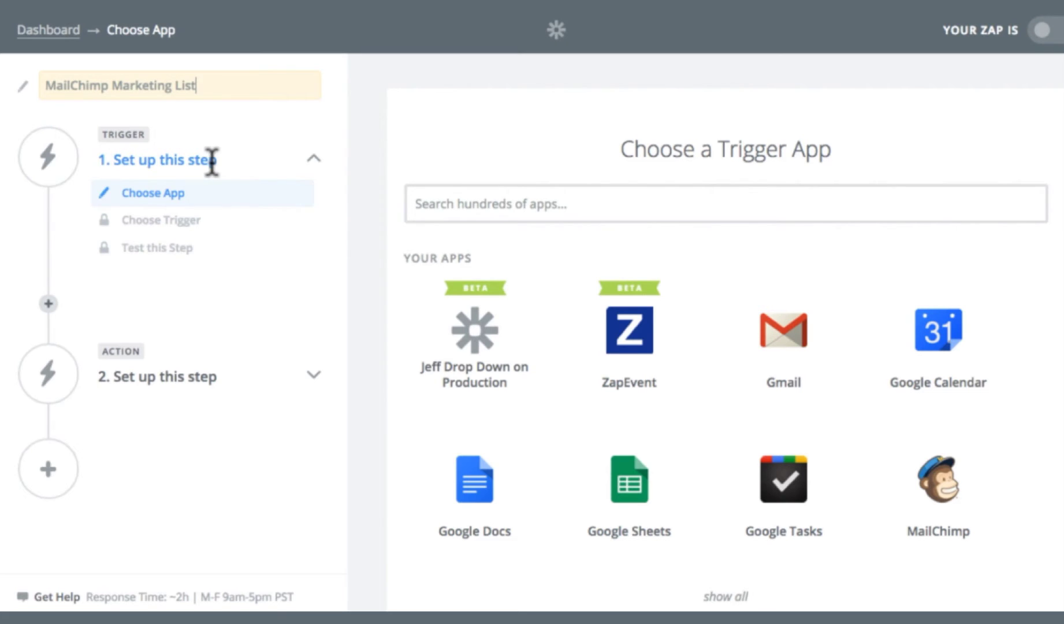
pyautogui.click(523, 196)
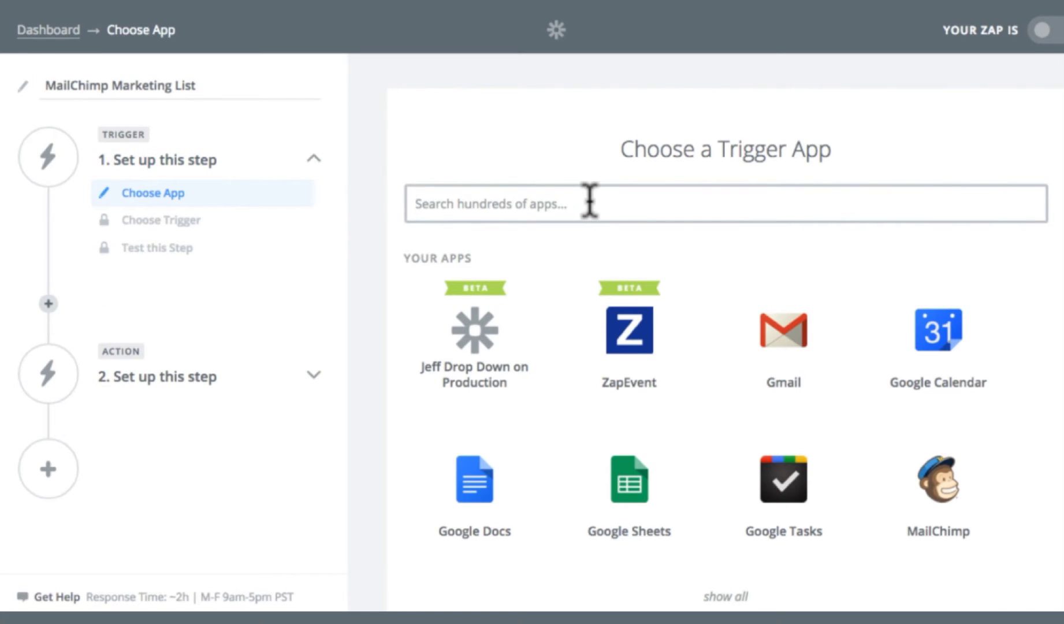
pyautogui.click(651, 314)
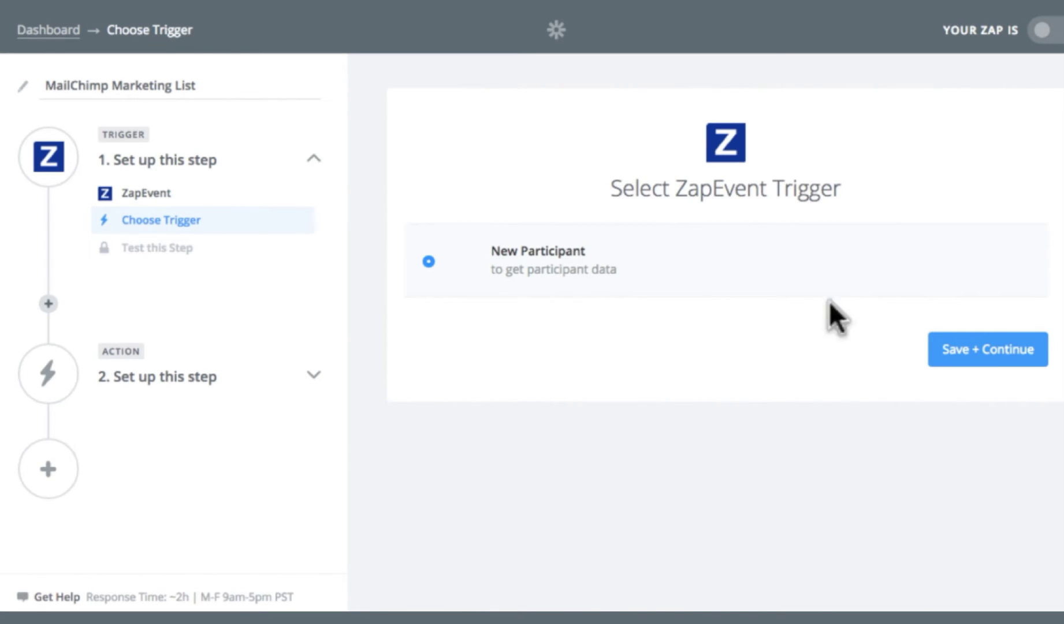
pyautogui.click(998, 358)
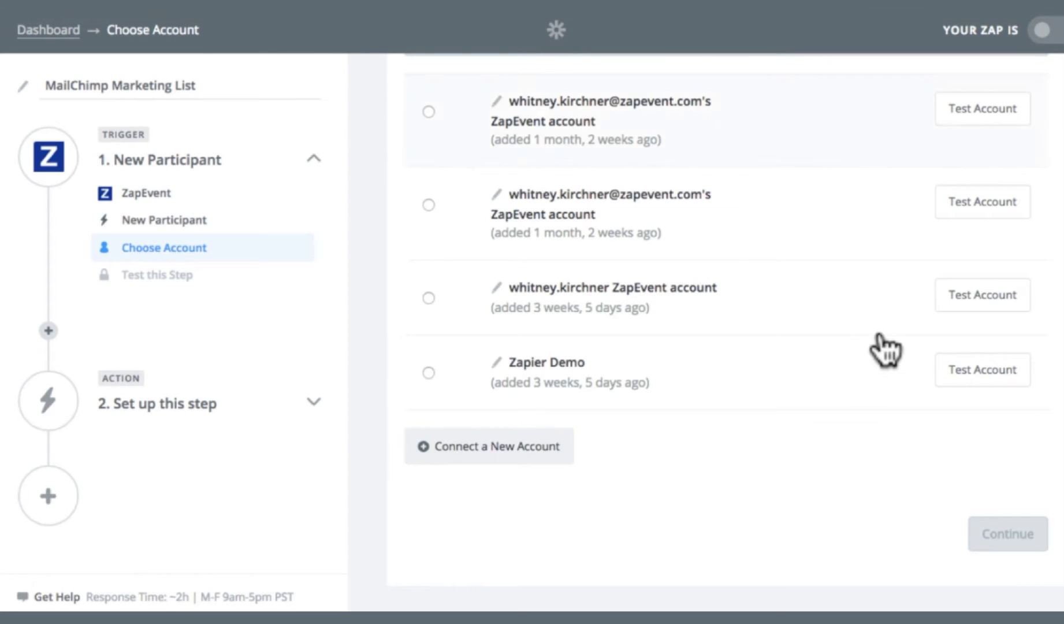
# Attach the first ZapEvent account, confirm it tests as working, and continue.
pyautogui.scroll(4, 884, 349)
pyautogui.click(429, 318)
pyautogui.click(1008, 323)
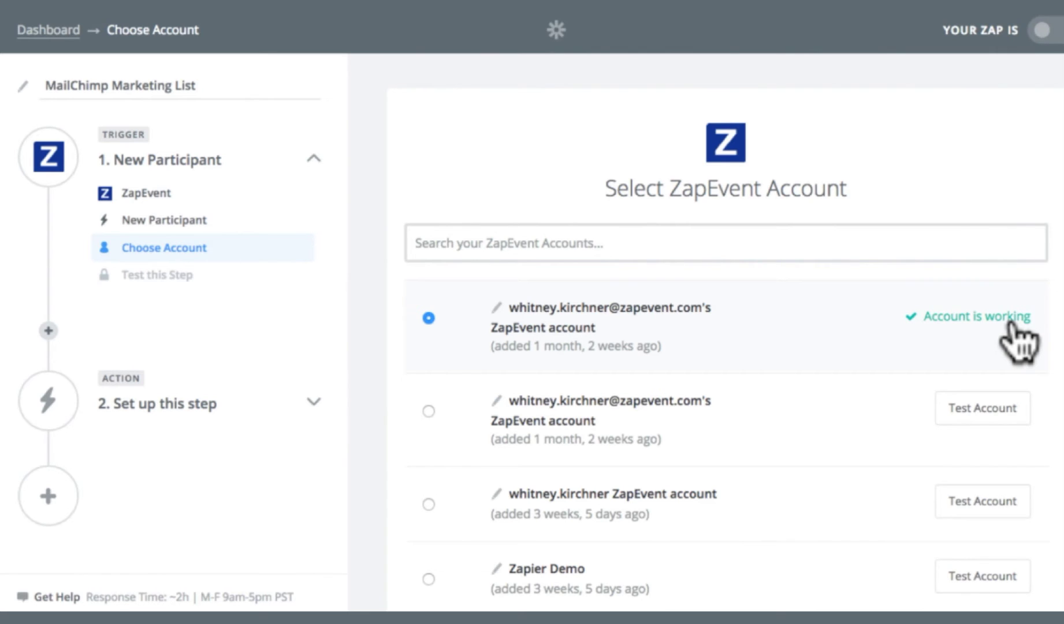
pyautogui.scroll(-4, 1018, 342)
pyautogui.click(997, 538)
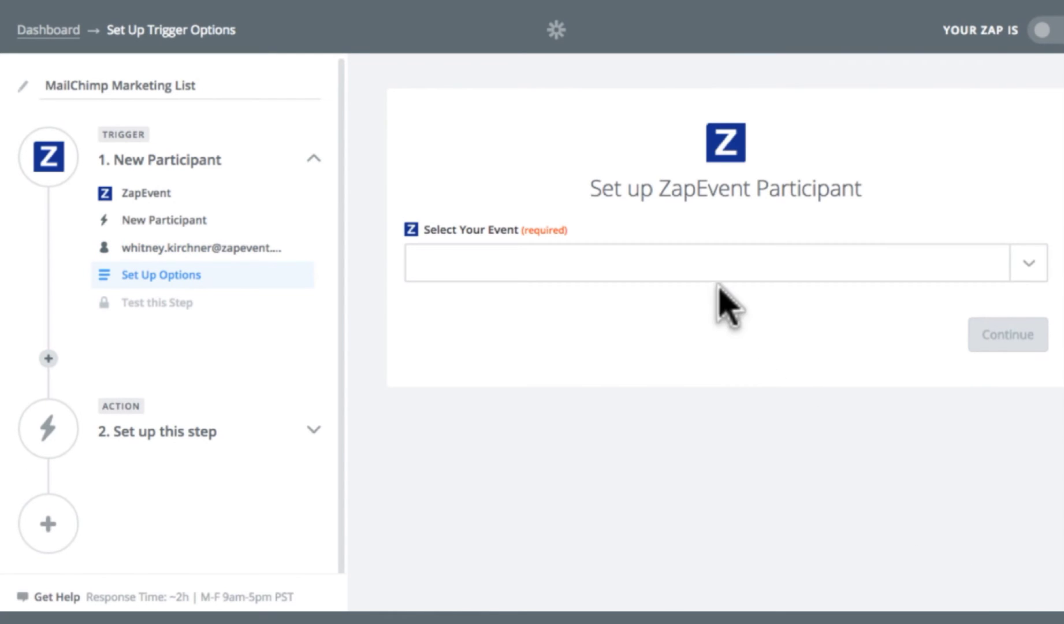
# Set the ZapEvent trigger's Select Your Event option to Use a Custom Value.
pyautogui.click(1017, 272)
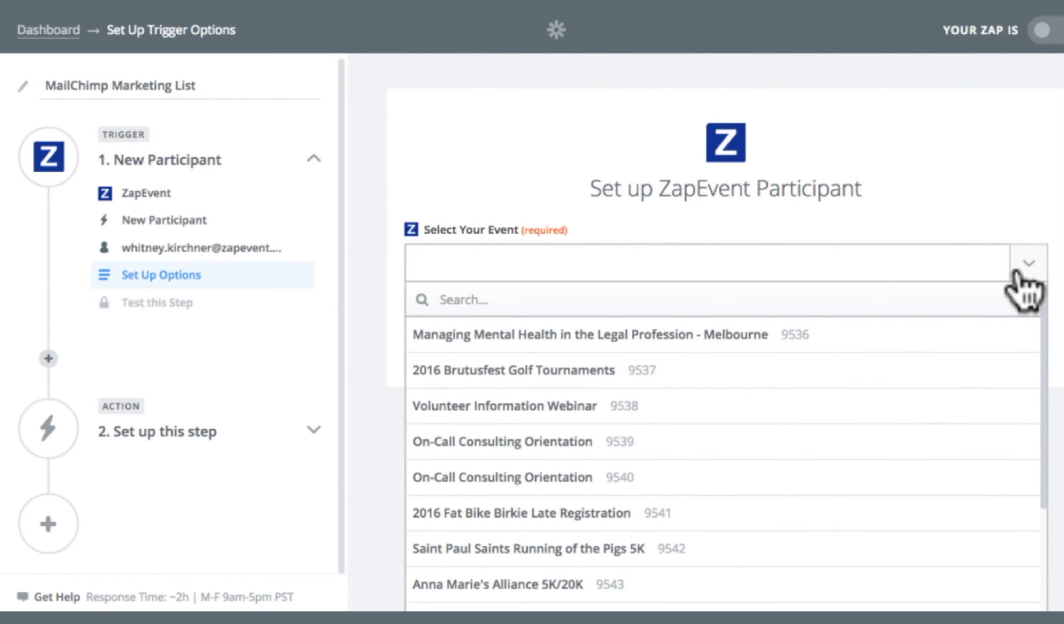
pyautogui.scroll(-5, 962, 351)
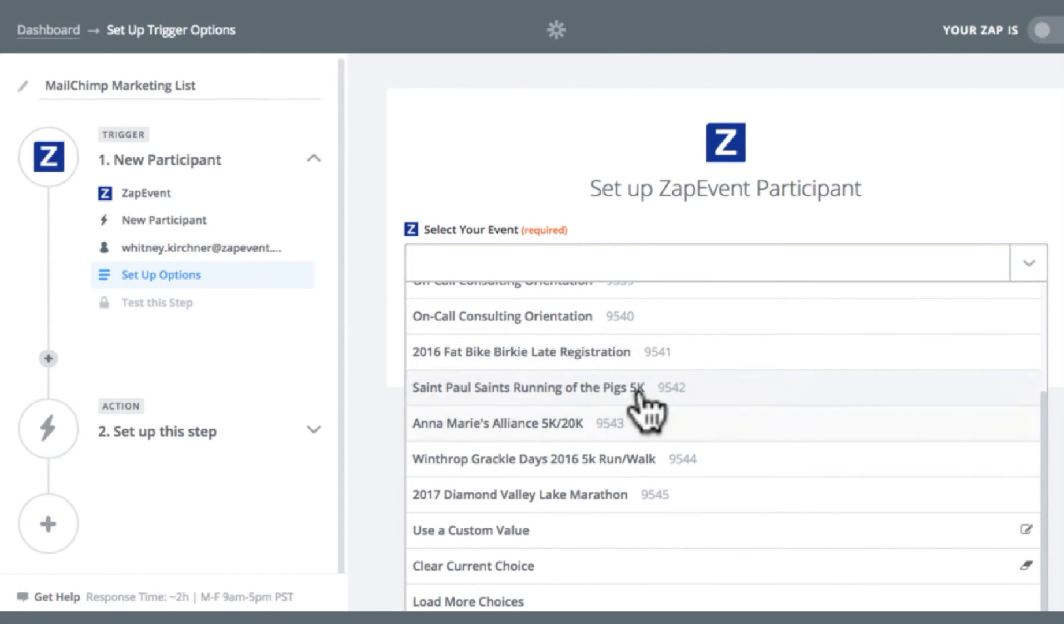
pyautogui.click(487, 531)
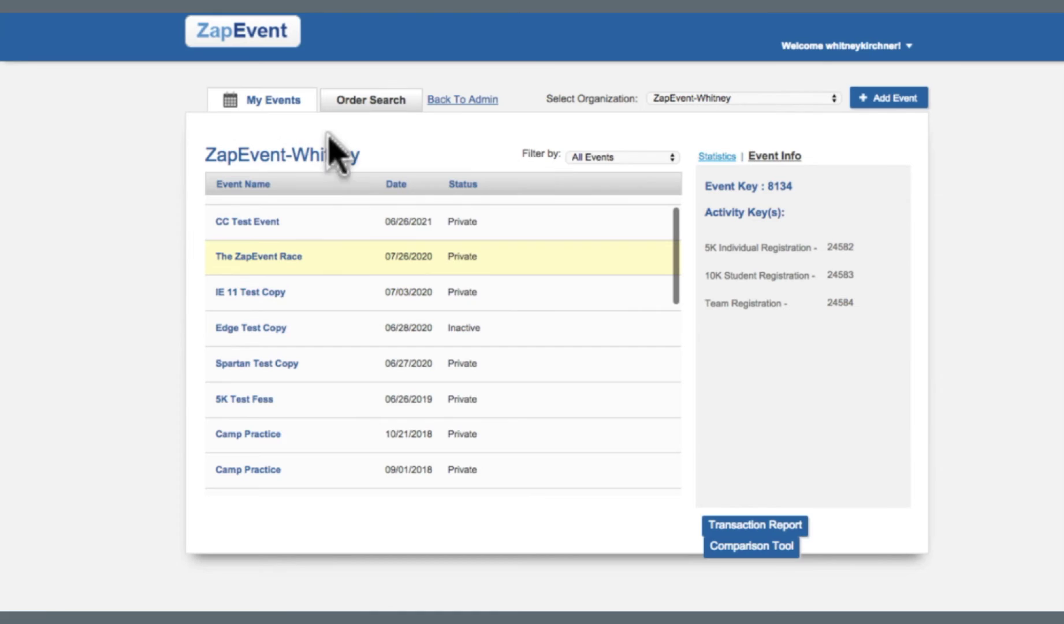
# Look up The ZapEvent Race's Event Key 8134 in ZapEvent's Event Info panel.
pyautogui.click(349, 261)
pyautogui.click(780, 156)
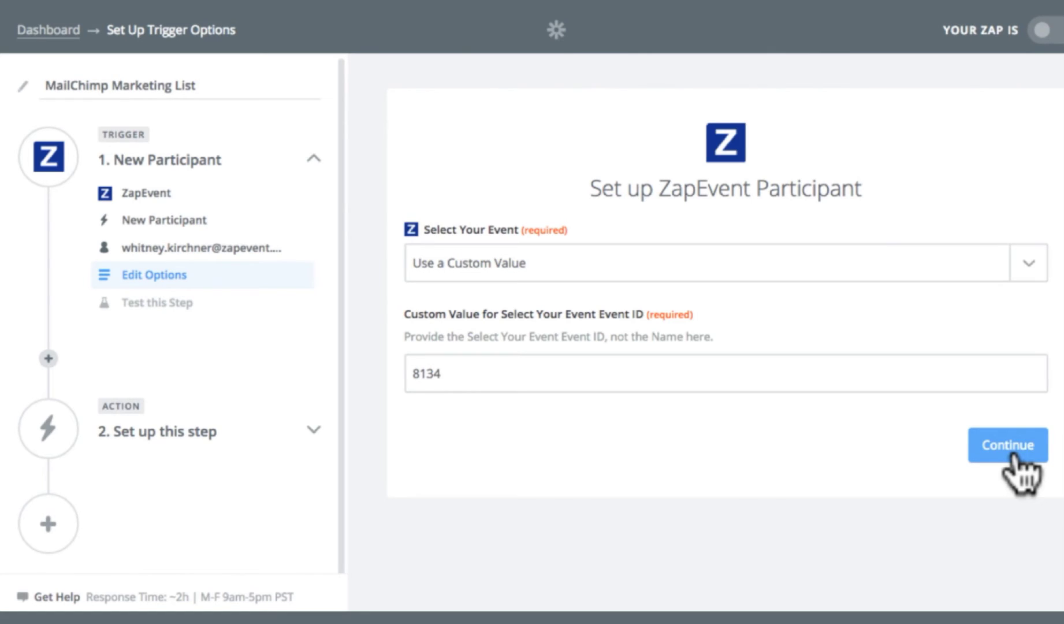
# Use custom event ID 8134 and fetch a sample participant to test the trigger successfully.
pyautogui.click(1008, 446)
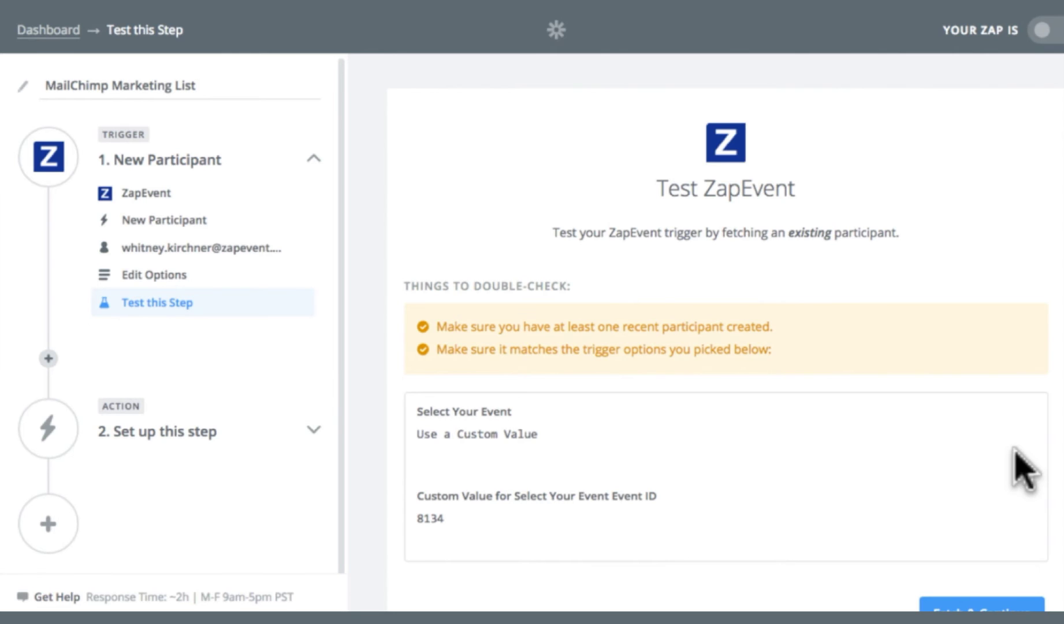
pyautogui.scroll(-3, 710, 474)
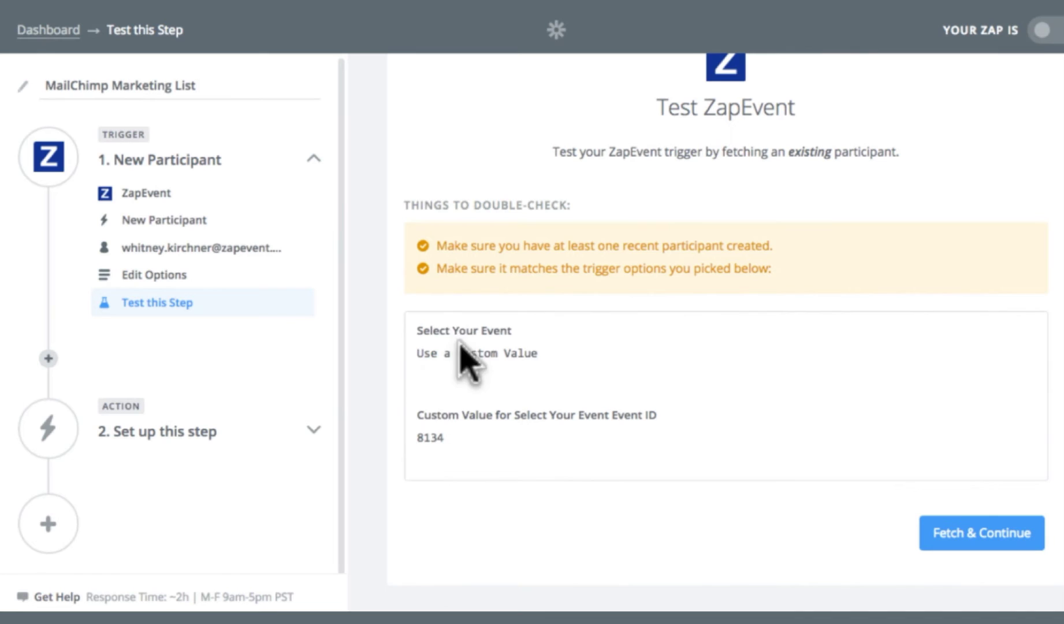
pyautogui.moveTo(453, 441); pyautogui.dragTo(396, 441)
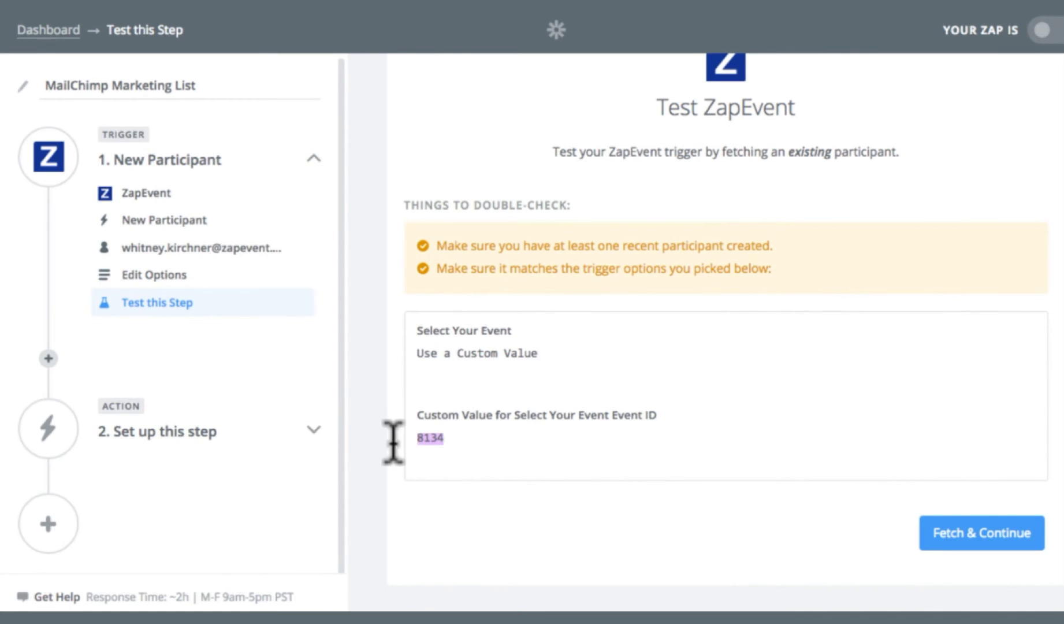
pyautogui.click(1006, 543)
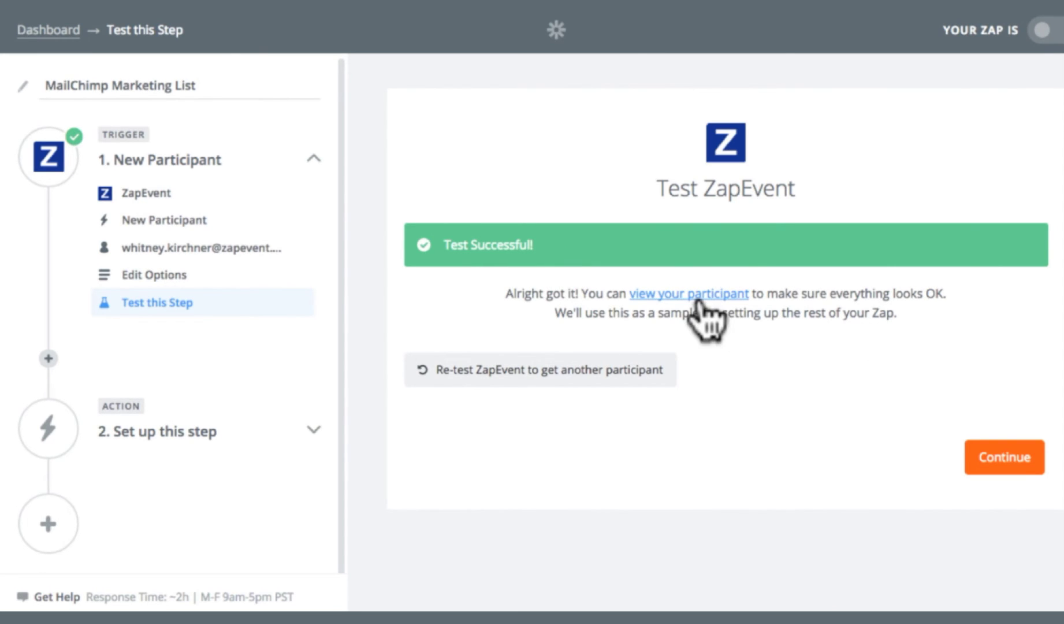
pyautogui.click(1005, 457)
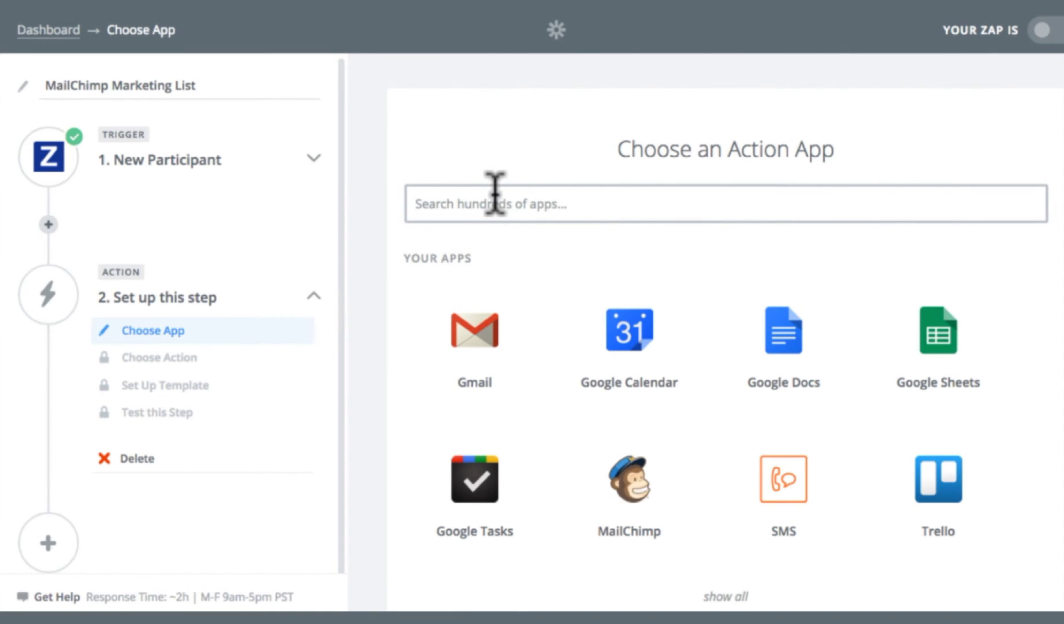
# Choose MailChimp as the action app with the Add Subscriber action.
pyautogui.scroll(-1, 624, 289)
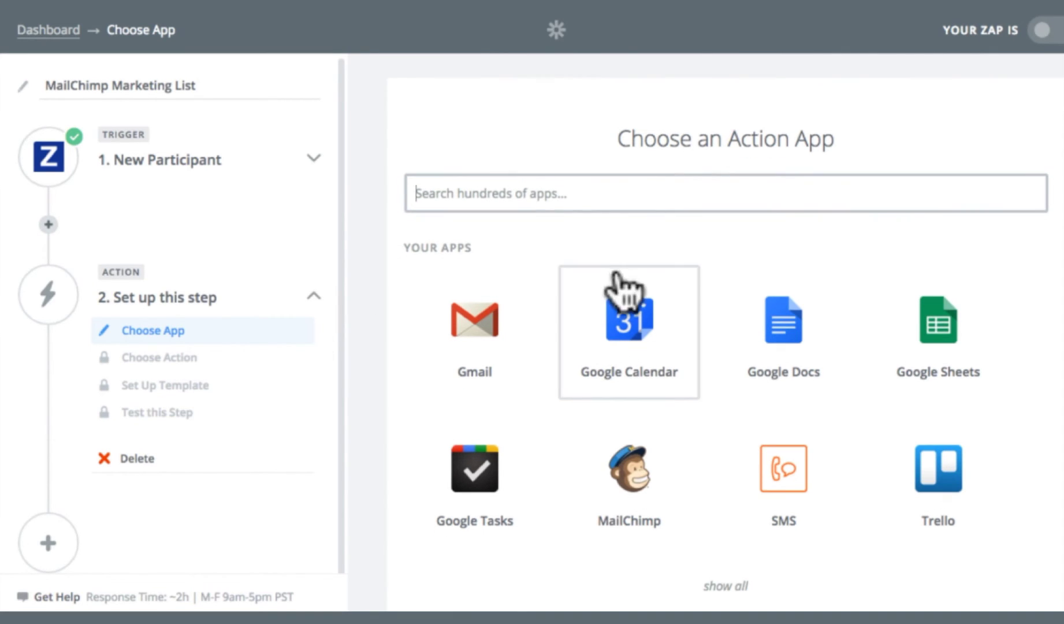
pyautogui.click(627, 477)
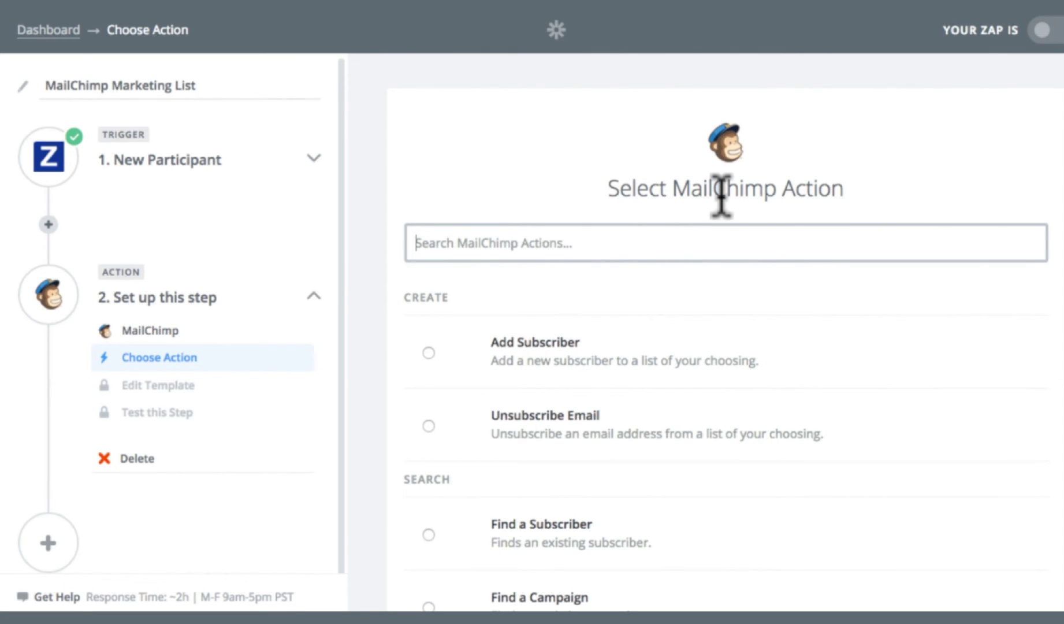
pyautogui.scroll(-1, 720, 196)
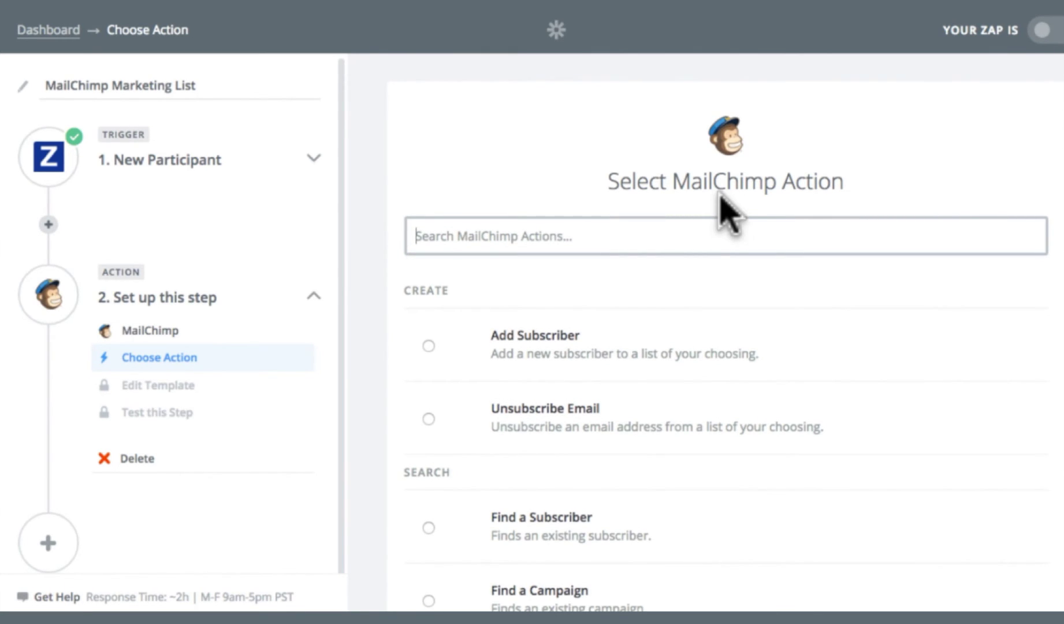
pyautogui.scroll(-2, 674, 356)
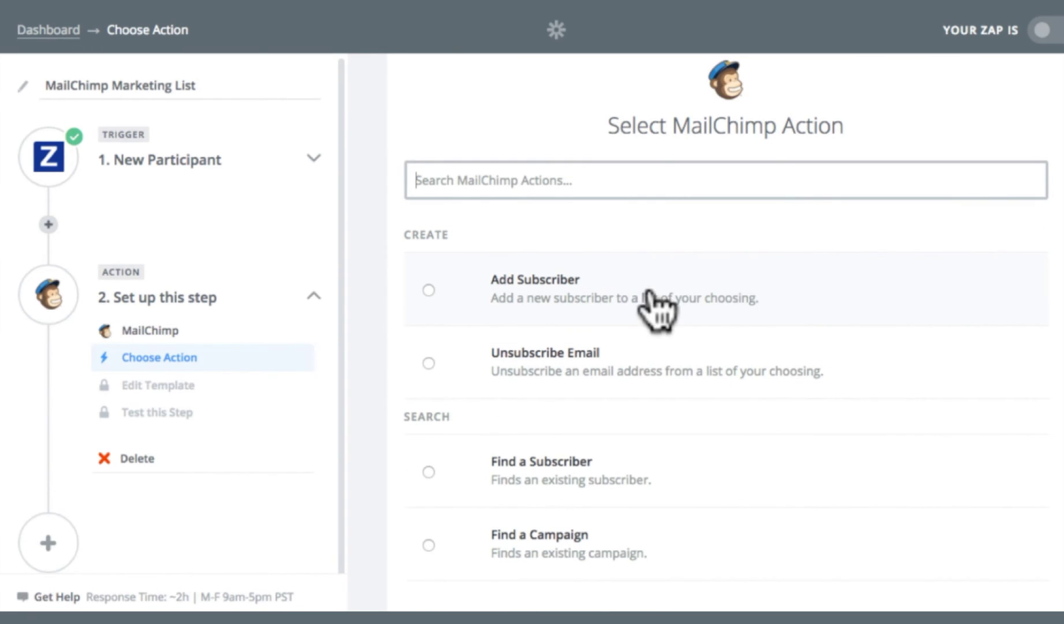
pyautogui.scroll(-3, 652, 292)
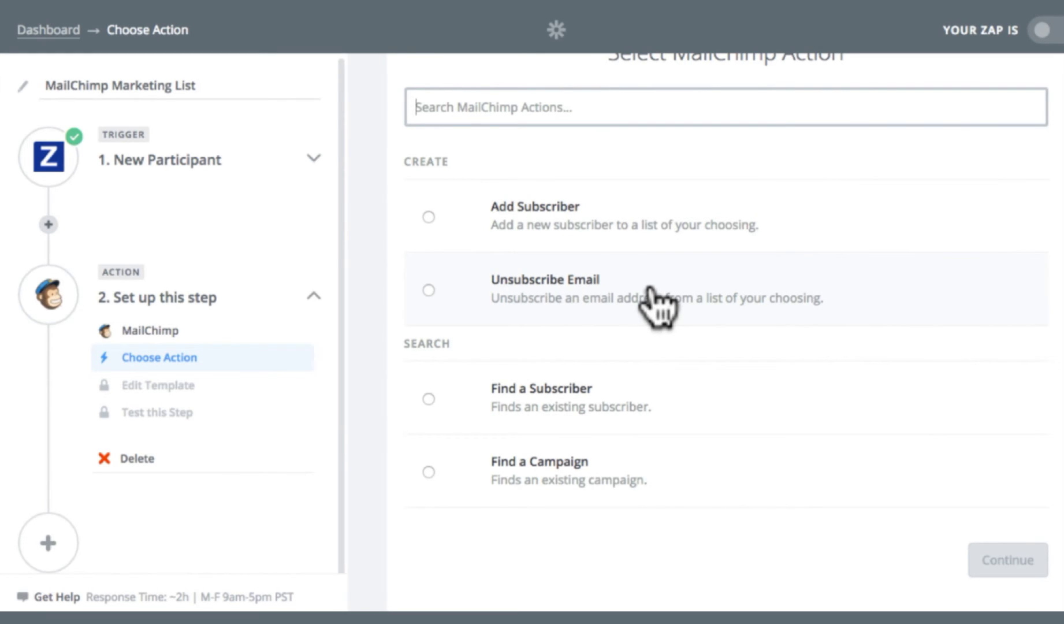
pyautogui.scroll(-1, 650, 292)
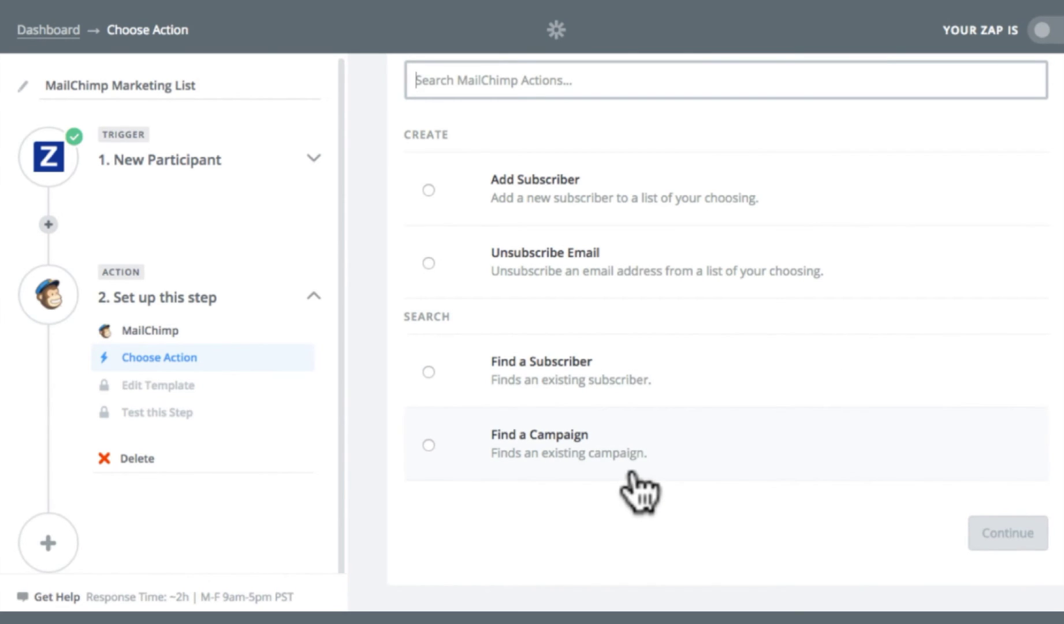
pyautogui.scroll(3, 638, 492)
pyautogui.click(651, 285)
pyautogui.scroll(-1, 800, 332)
pyautogui.click(955, 599)
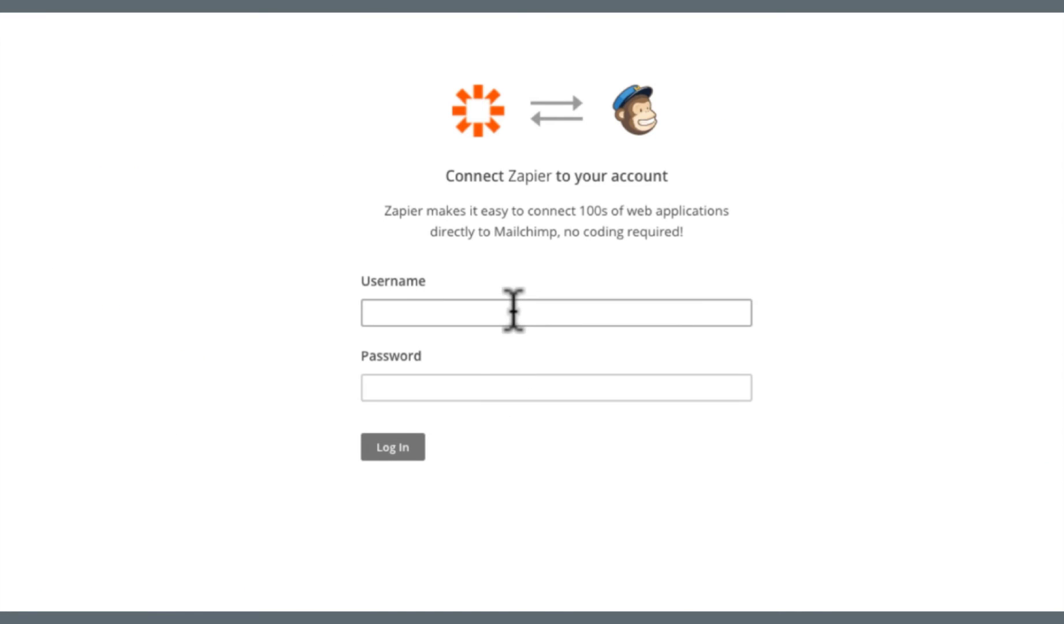
# Begin entering the Mailchimp username on the Connect Zapier login form.
pyautogui.click(513, 306)
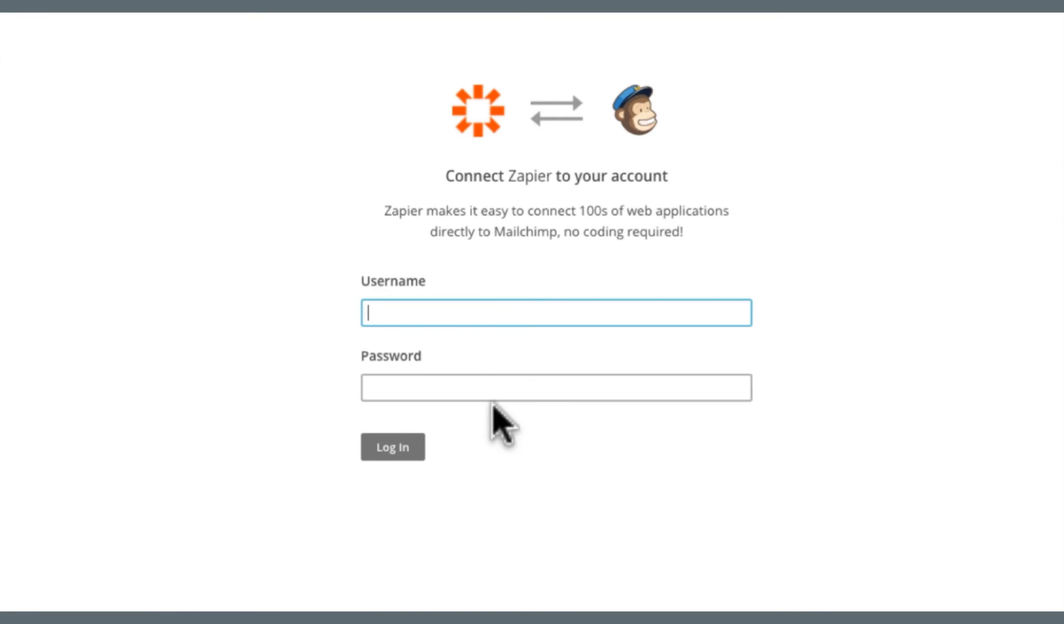
# Log in to Mailchimp, confirm the connected account works, and continue to template setup.
pyautogui.click(419, 452)
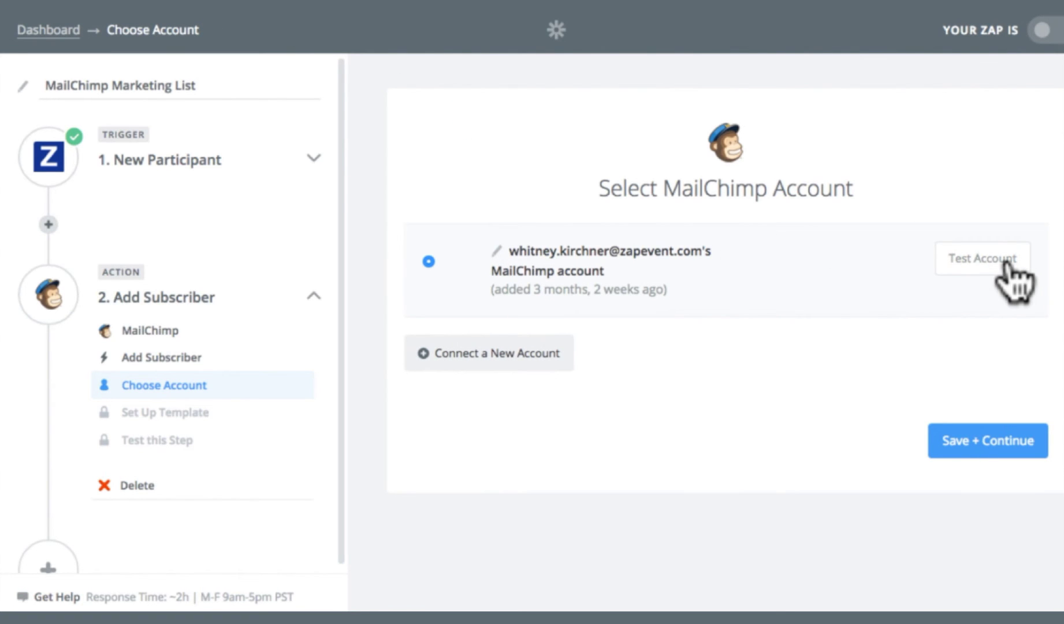
pyautogui.click(1006, 261)
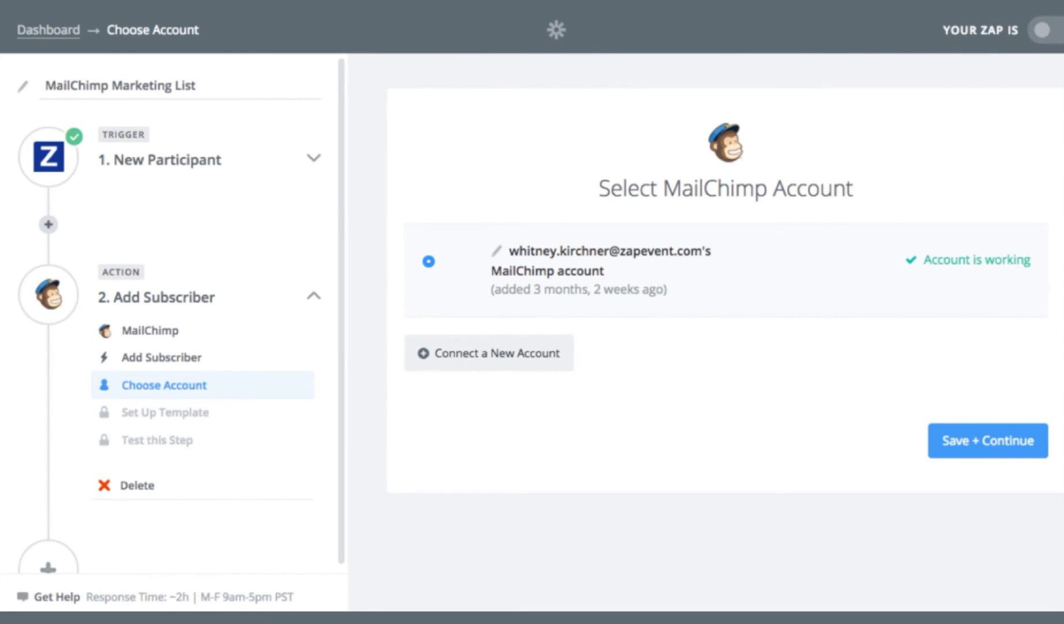
pyautogui.click(1012, 453)
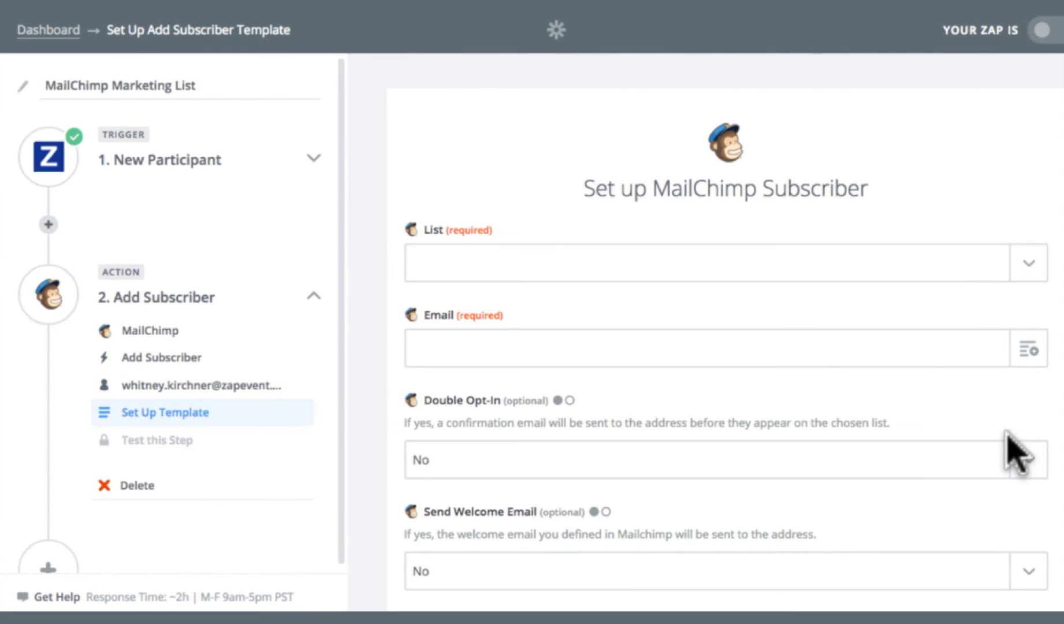
# Send subscribers to the Zapier Test list and map Email to ZapEvent's User Email.
pyautogui.click(847, 263)
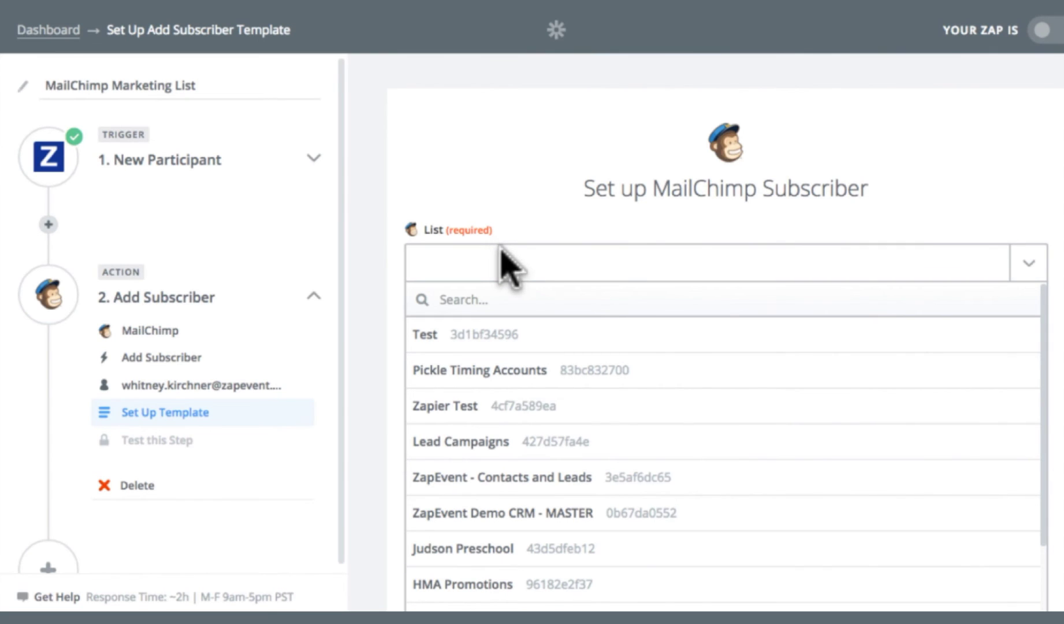
pyautogui.click(462, 405)
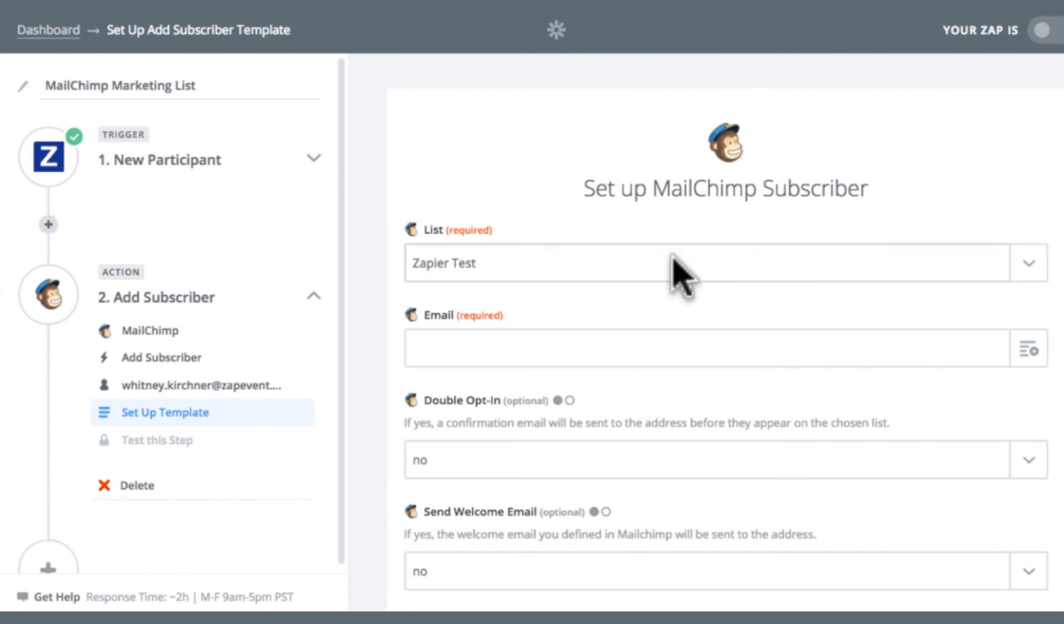
pyautogui.click(1029, 350)
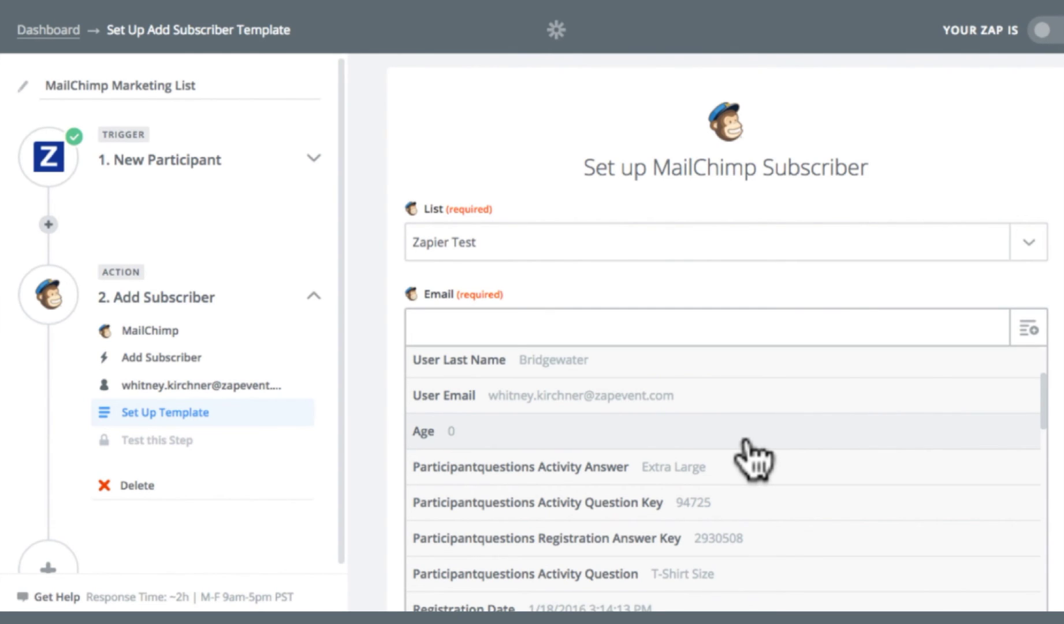
pyautogui.scroll(-5, 808, 432)
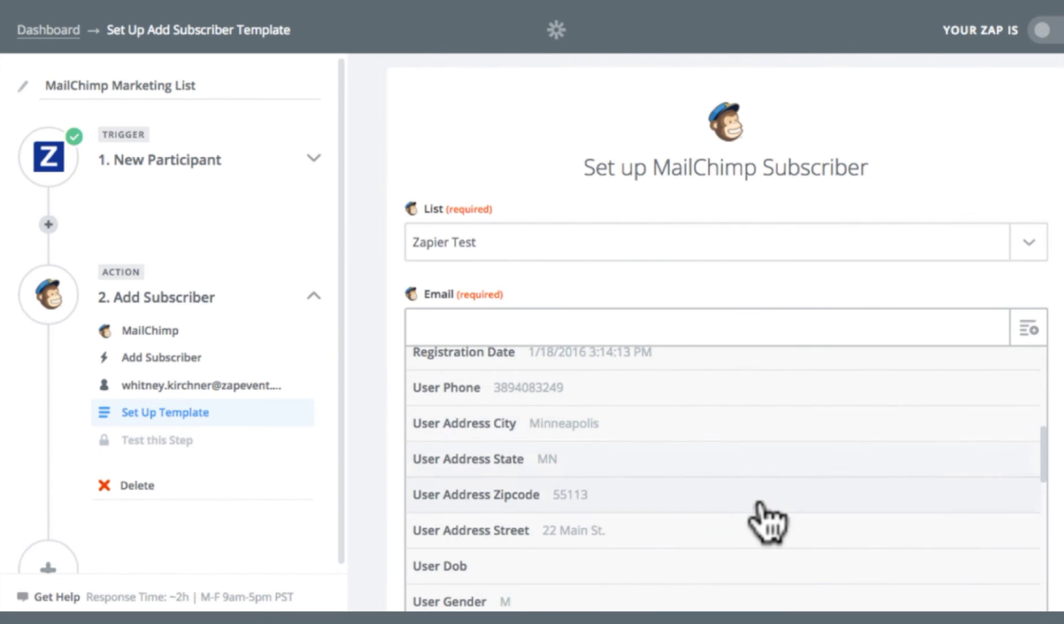
pyautogui.scroll(8, 765, 517)
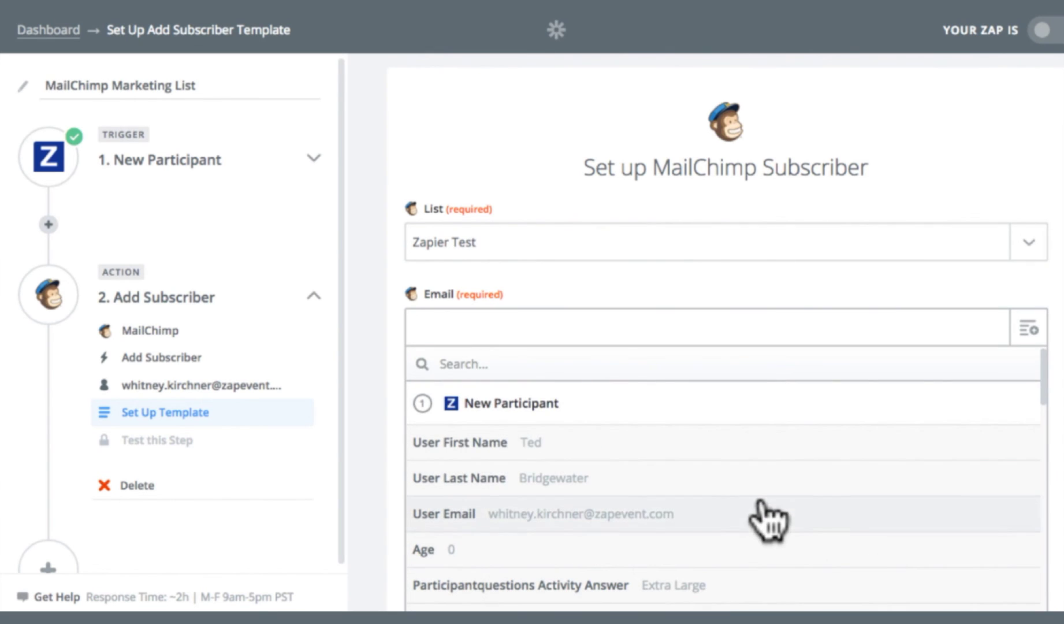
pyautogui.click(465, 511)
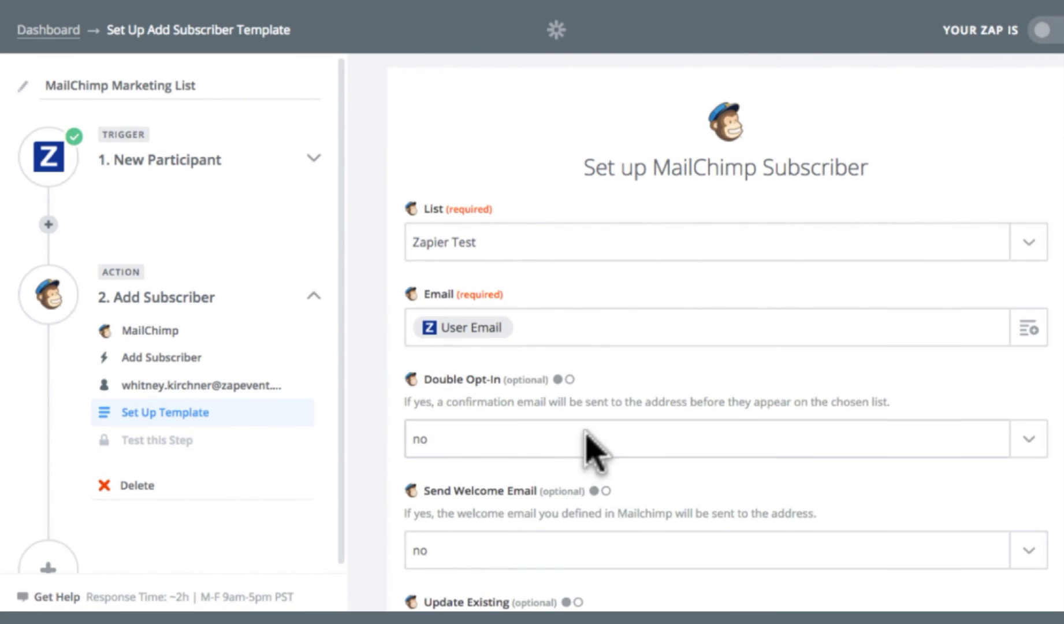
# Set Send Welcome Email to Yes, keep Update Existing at No, and clear the Group choice.
pyautogui.scroll(-5, 563, 301)
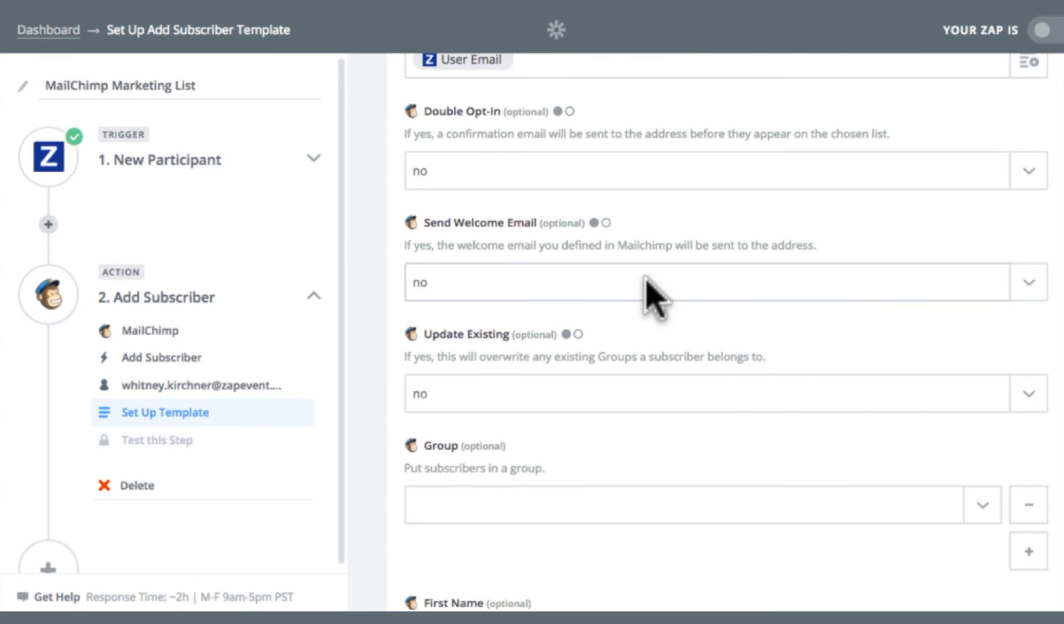
pyautogui.click(646, 281)
pyautogui.click(487, 393)
pyautogui.scroll(-2, 553, 333)
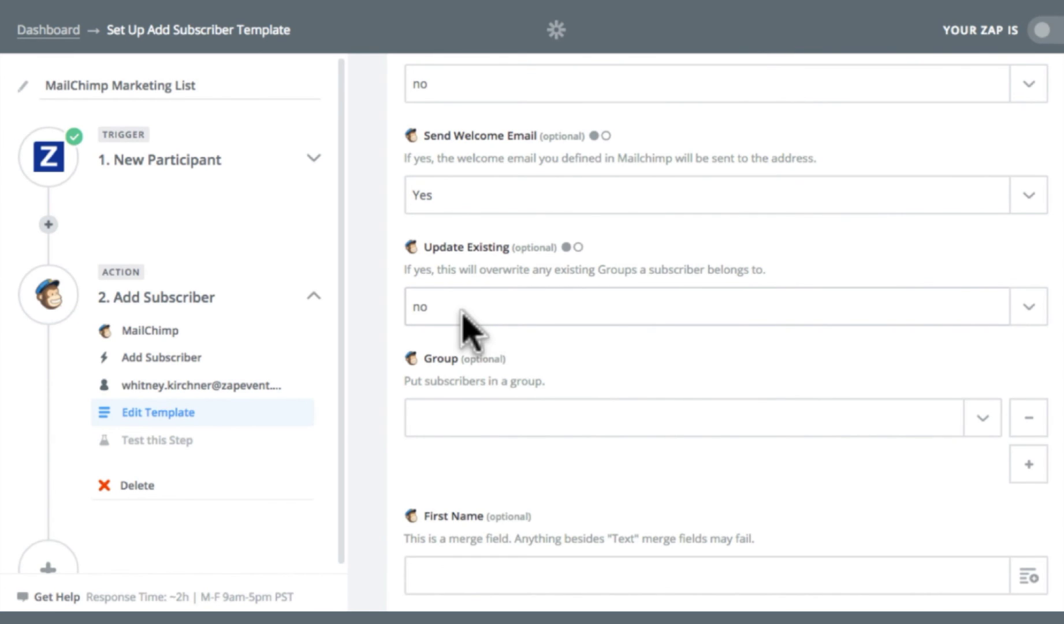
pyautogui.click(480, 309)
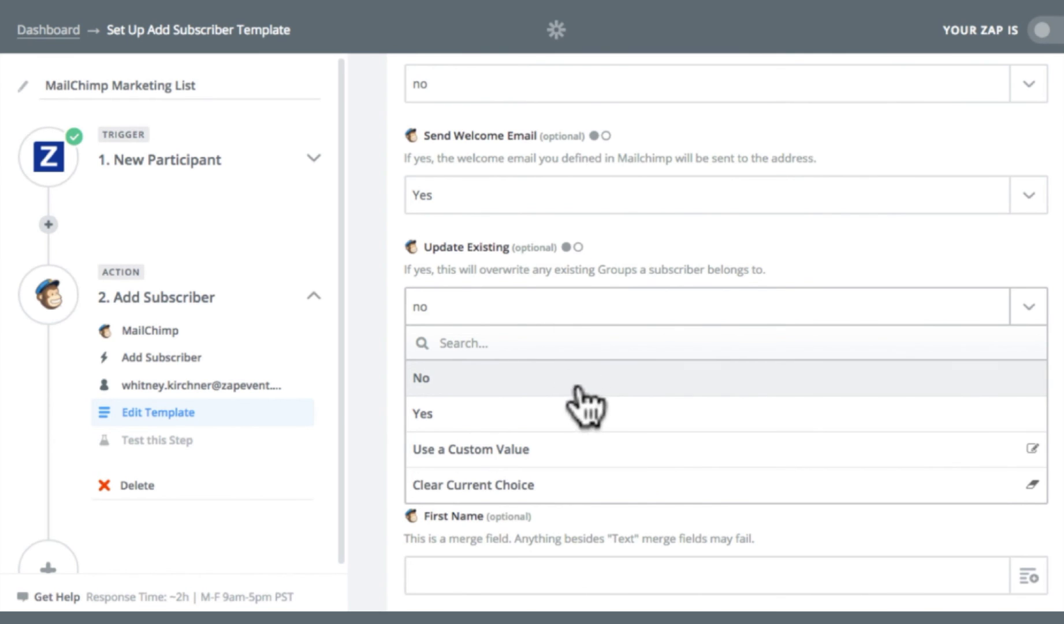
pyautogui.click(590, 318)
pyautogui.scroll(-3, 589, 306)
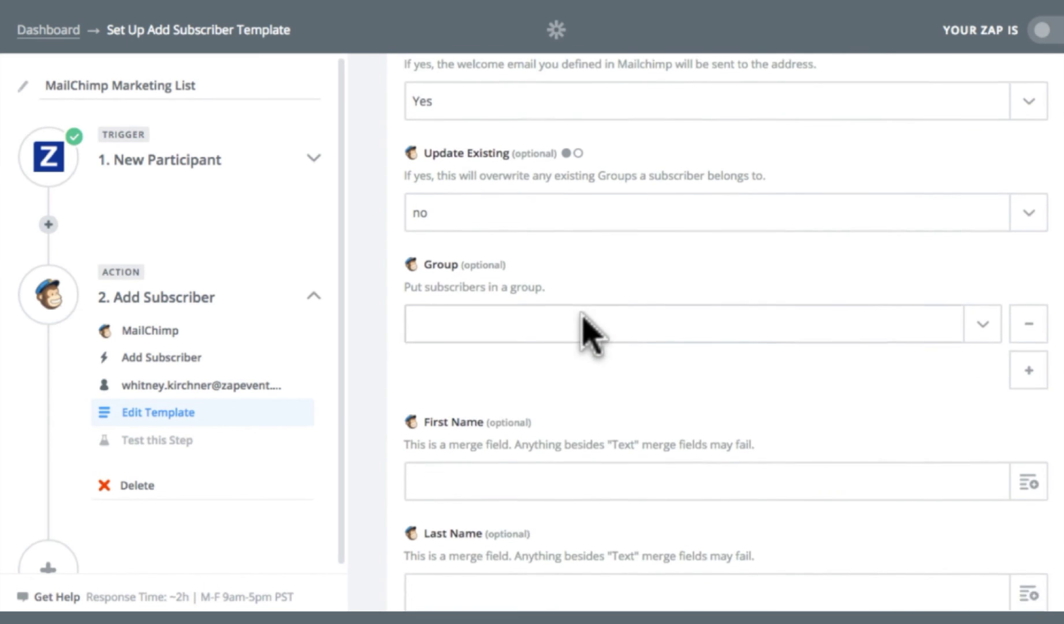
pyautogui.click(584, 284)
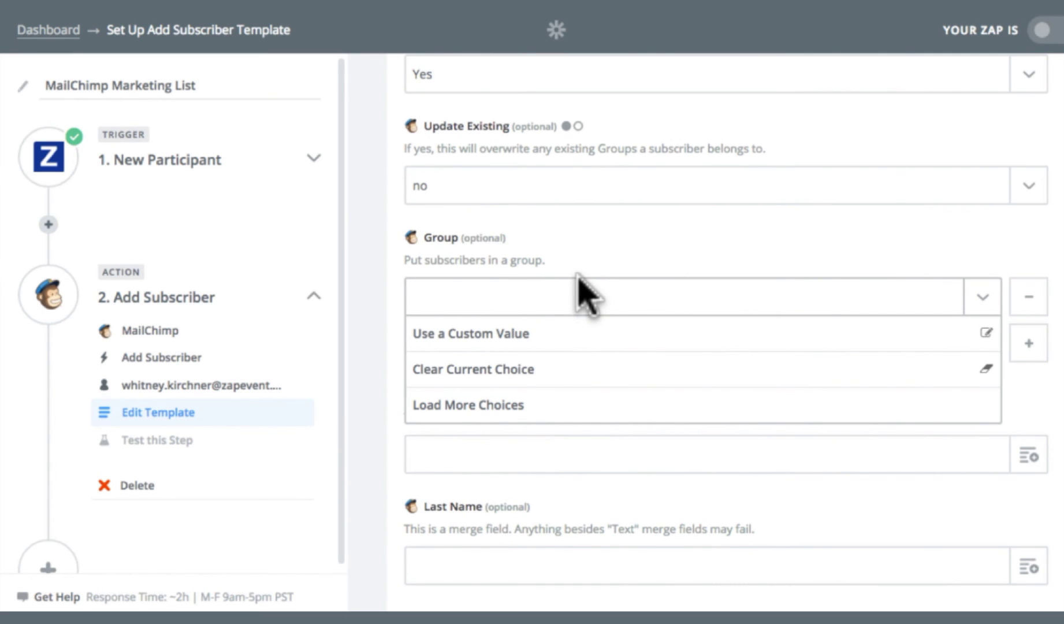
pyautogui.click(566, 370)
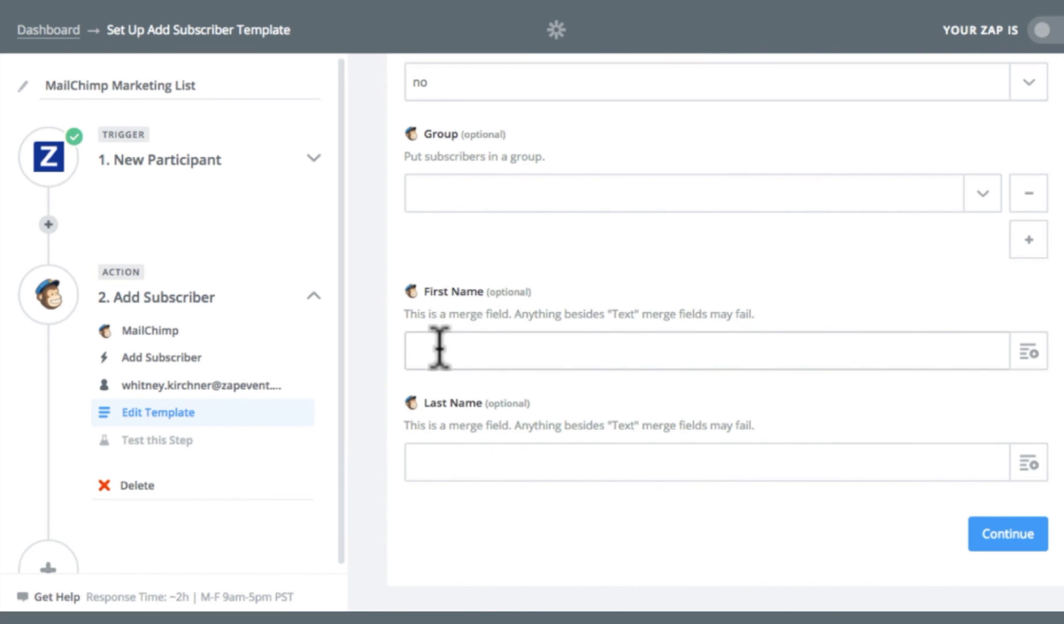
# Map First Name to ZapEvent's User First Name and Last Name to User Last Name.
pyautogui.click(1030, 353)
pyautogui.scroll(-2, 688, 385)
pyautogui.scroll(1, 703, 409)
pyautogui.click(515, 378)
pyautogui.click(1030, 464)
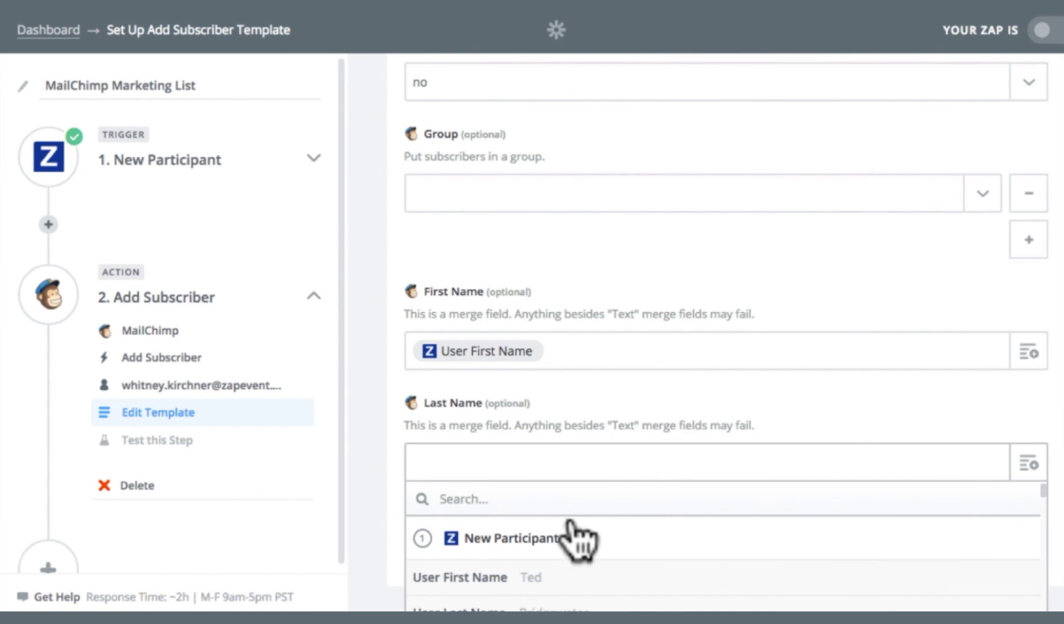
pyautogui.scroll(-3, 575, 528)
pyautogui.scroll(3, 572, 522)
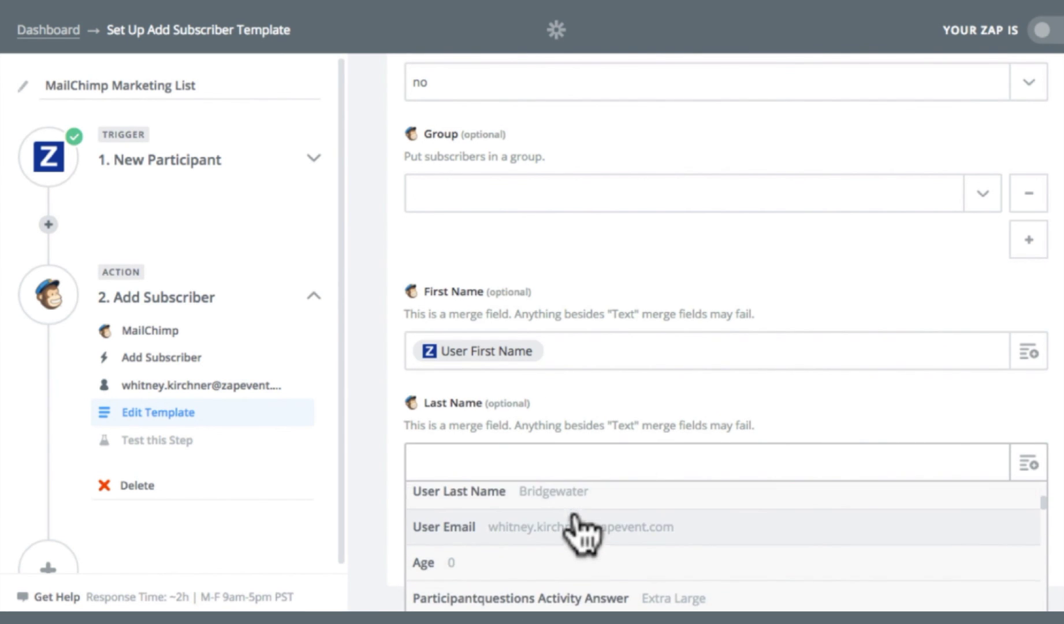
pyautogui.click(543, 496)
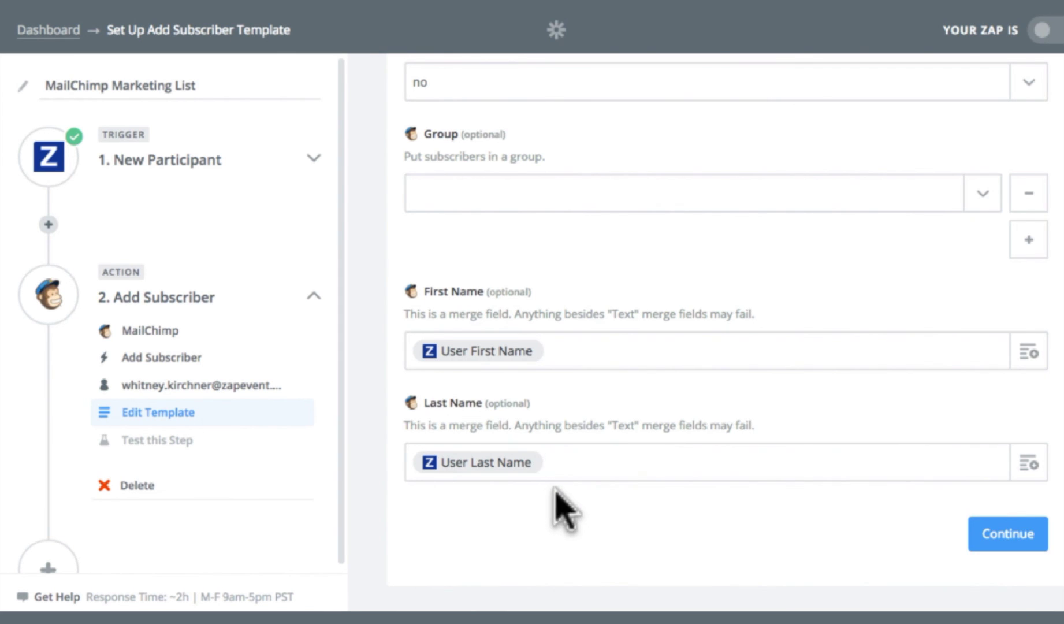
# Continue to the Test MailChimp preview, review the subscriber to be created, and skip the test.
pyautogui.click(1005, 554)
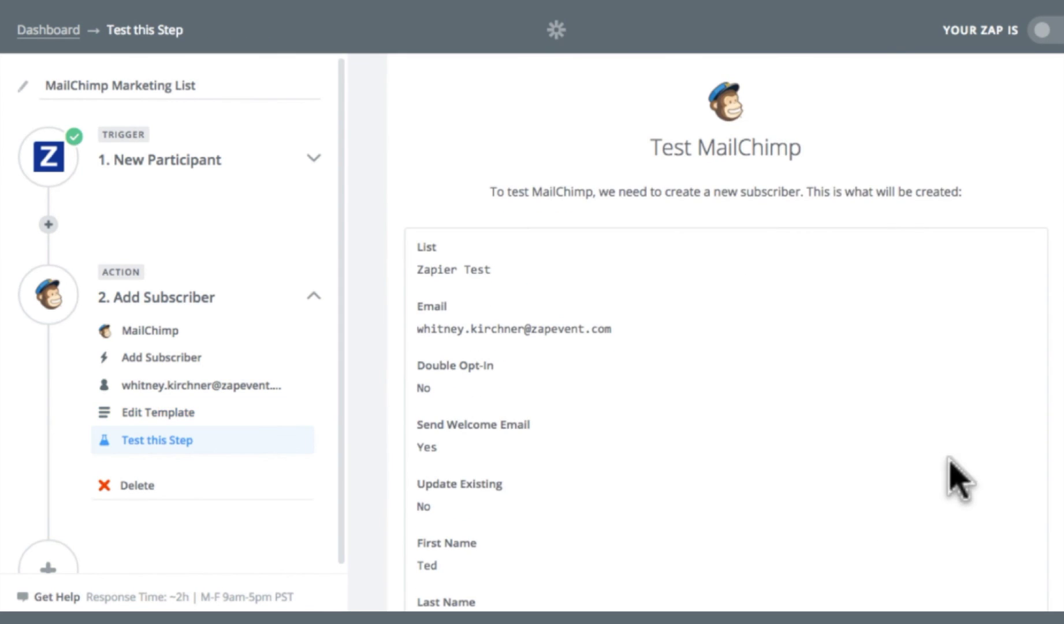
pyautogui.scroll(-2, 690, 399)
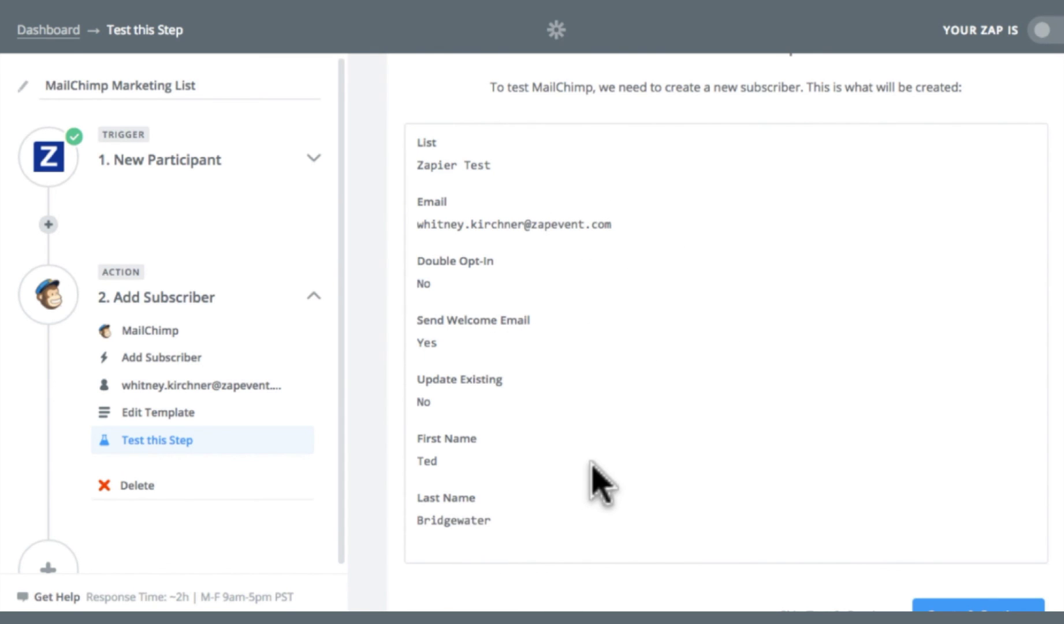
pyautogui.scroll(-2, 601, 485)
pyautogui.click(1020, 537)
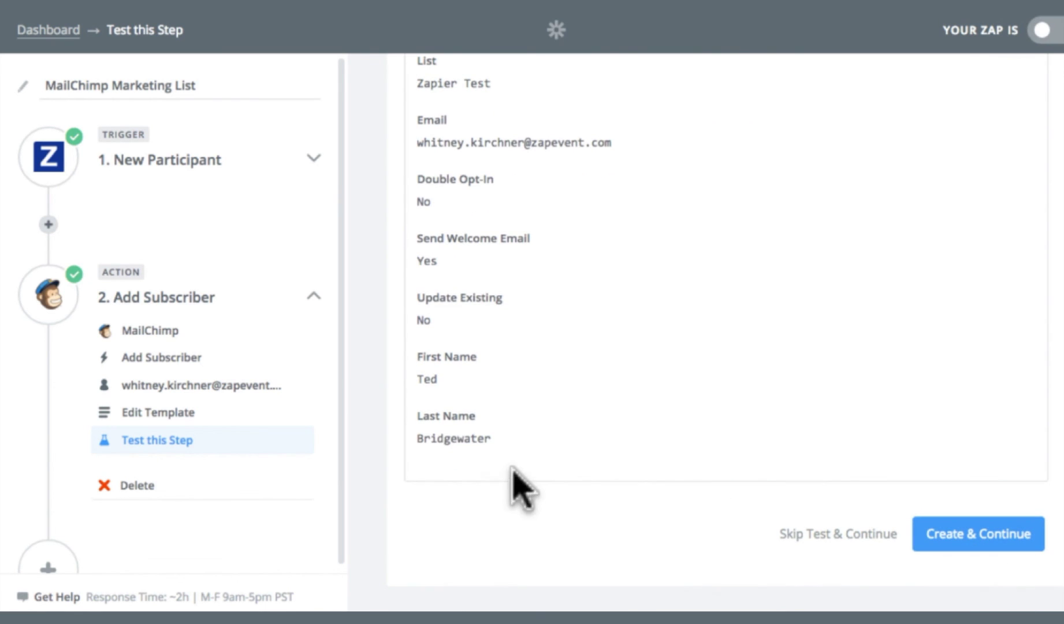
# Continue past the MailChimp test and switch the 'Your Zap is' toggle from OFF to ON.
pyautogui.click(795, 563)
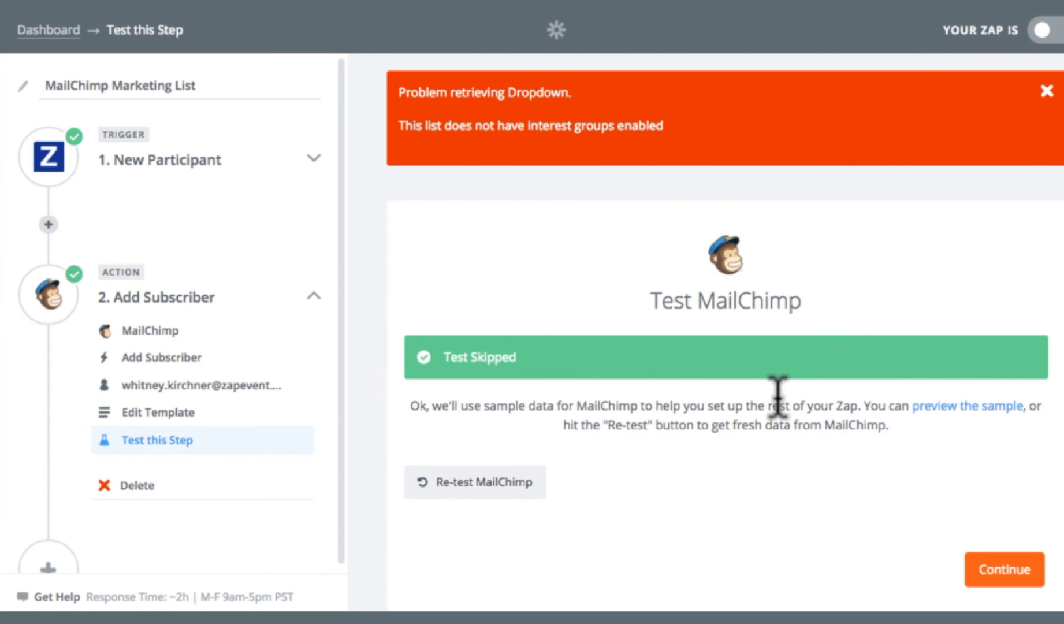
pyautogui.click(995, 536)
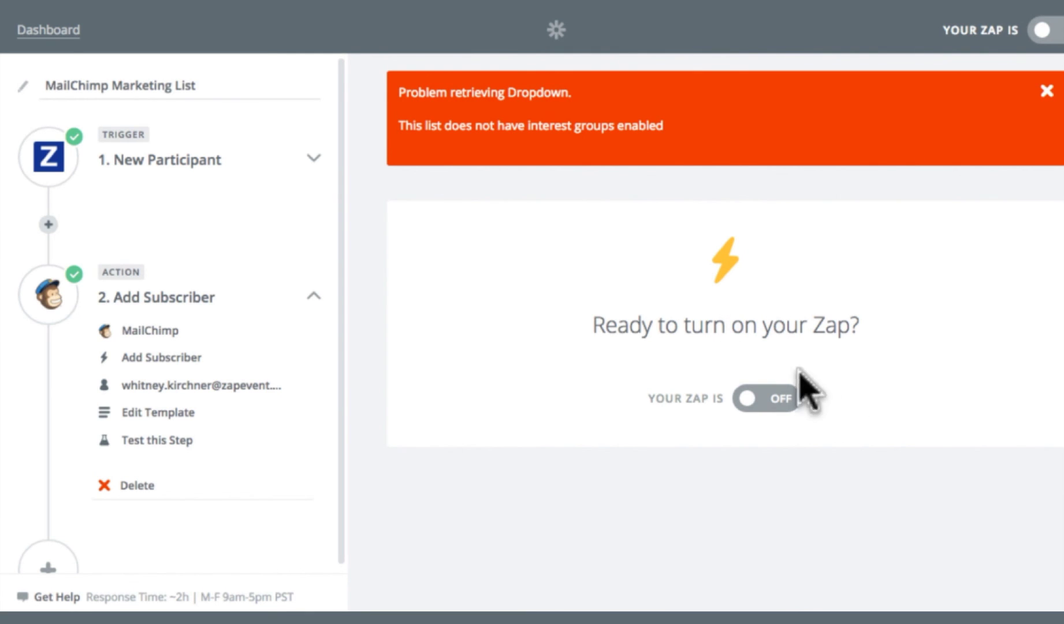
pyautogui.click(748, 399)
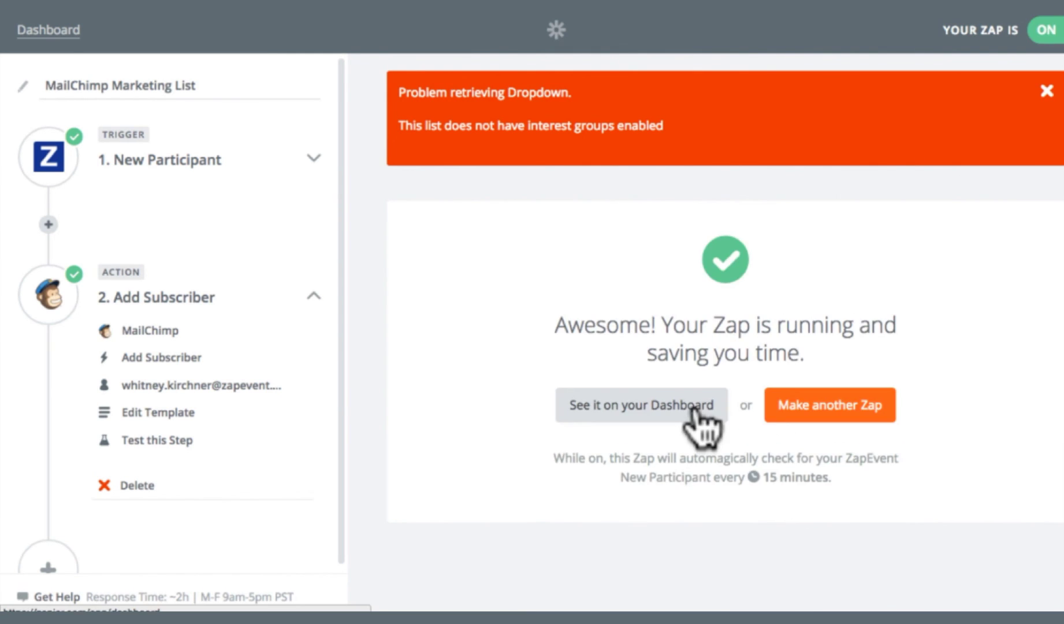